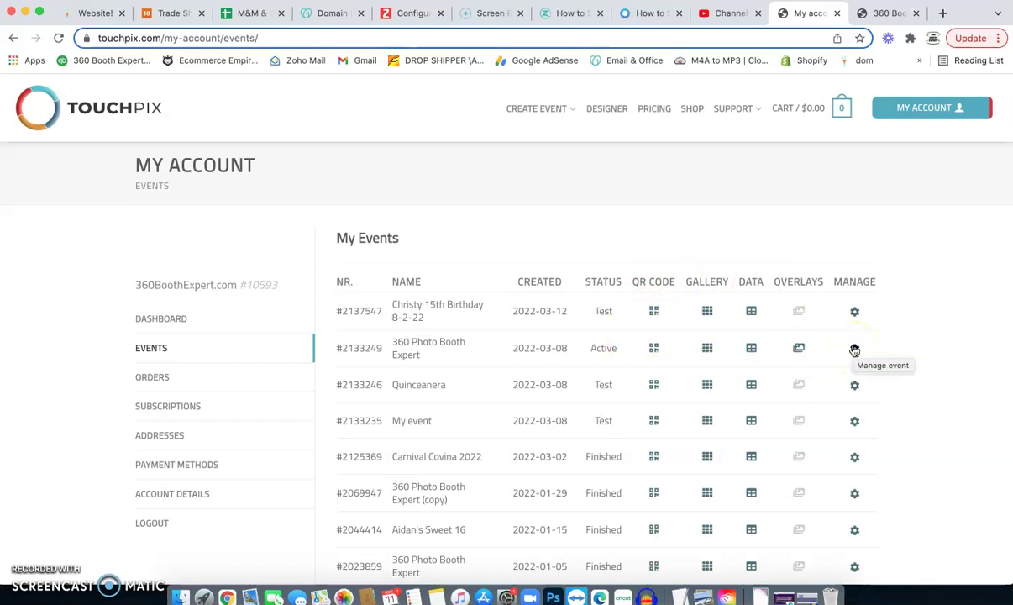
Step: Open the 360 Photo Booth Expert event's settings through its Manage gear and edit icon
{"action": "left_click", "coordinate": [855, 349]}
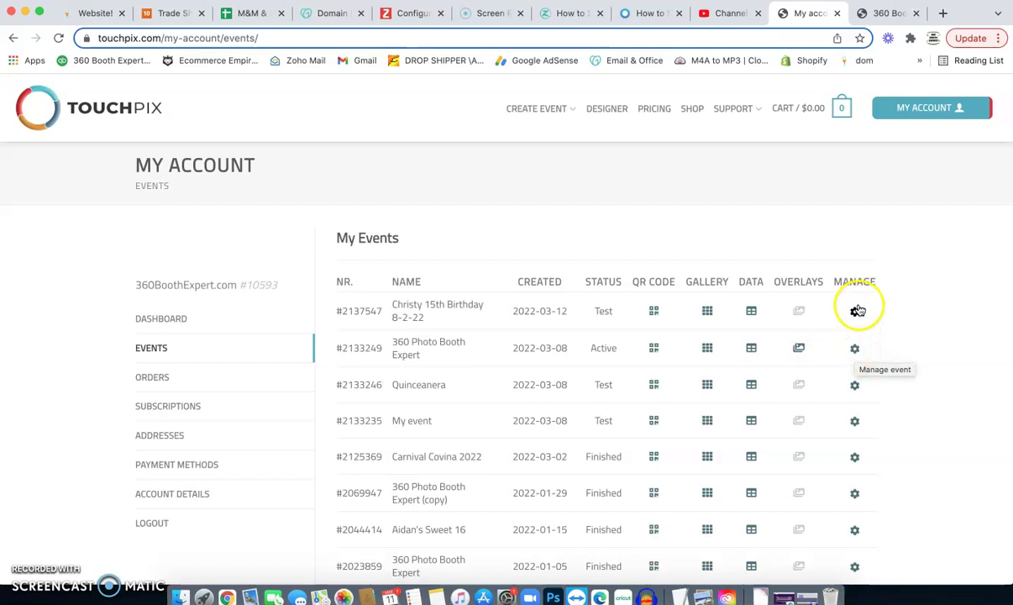
{"action": "left_click", "coordinate": [855, 348]}
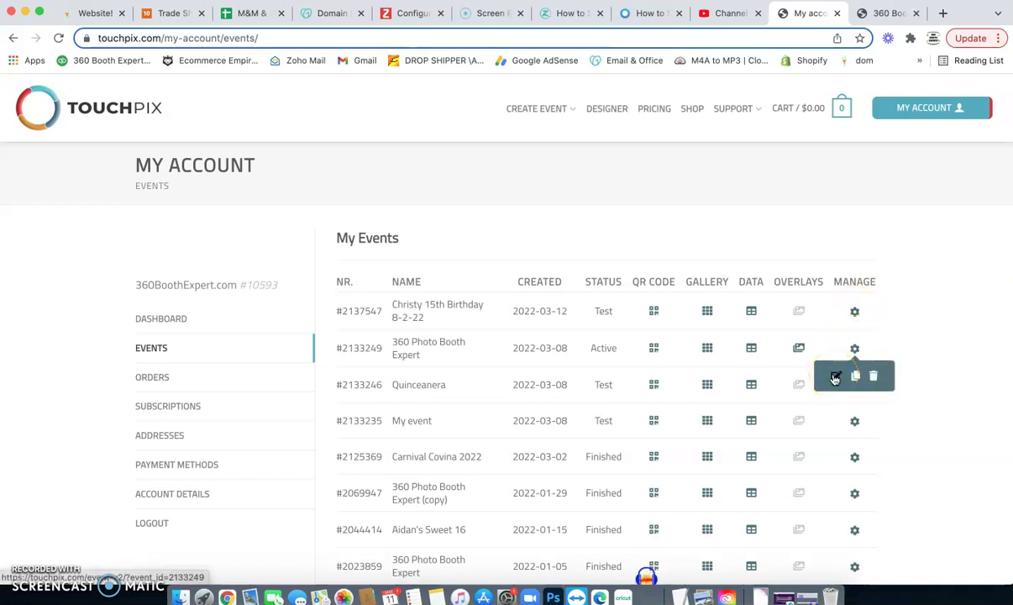
{"action": "left_click", "coordinate": [835, 378]}
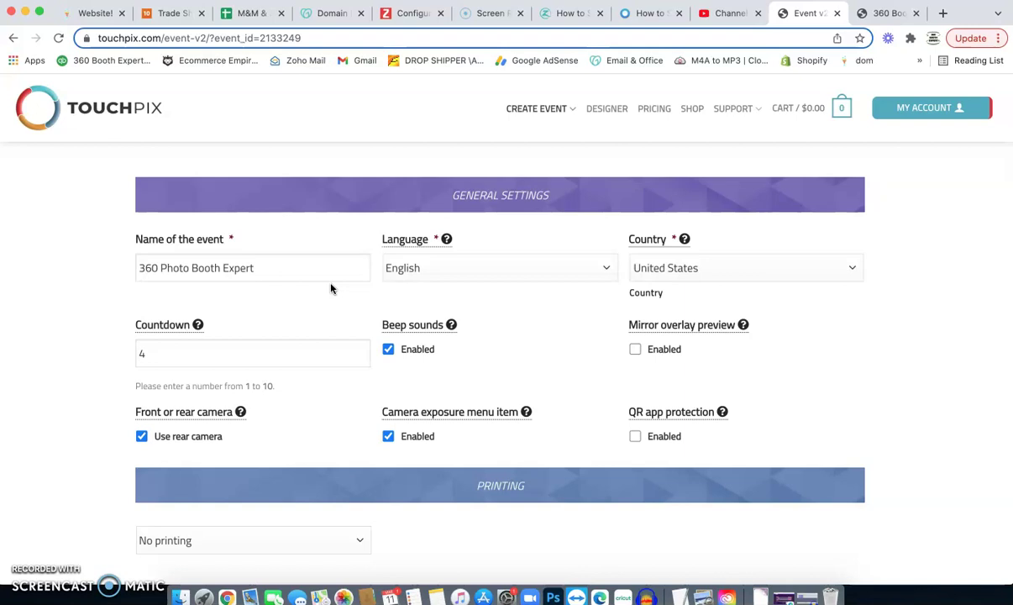
{"action": "scroll", "coordinate": [337, 311], "scroll_direction": "down", "scroll_amount": 1}
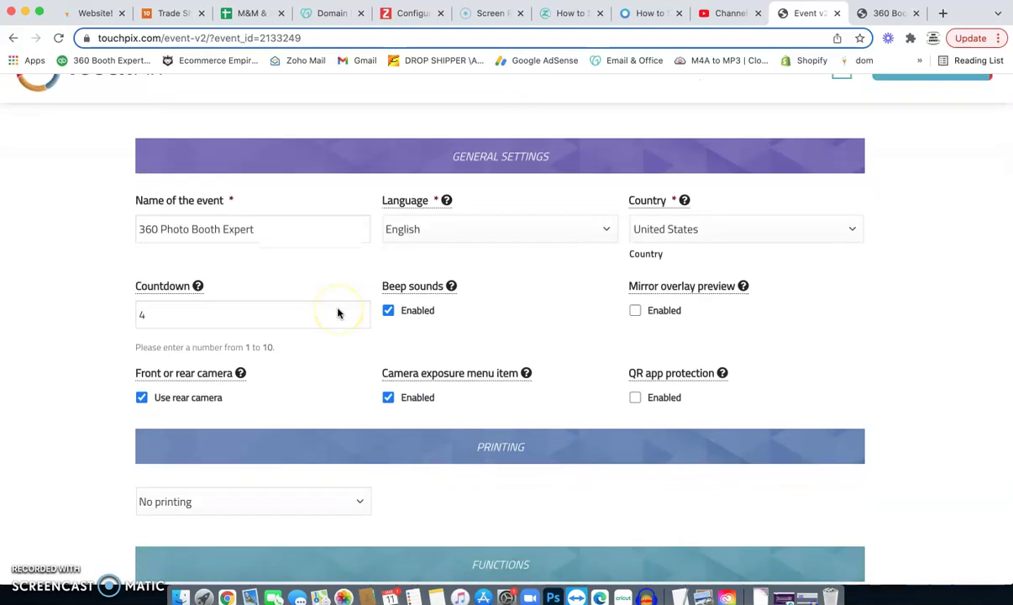
{"action": "scroll", "coordinate": [337, 312], "scroll_direction": "down", "scroll_amount": 2}
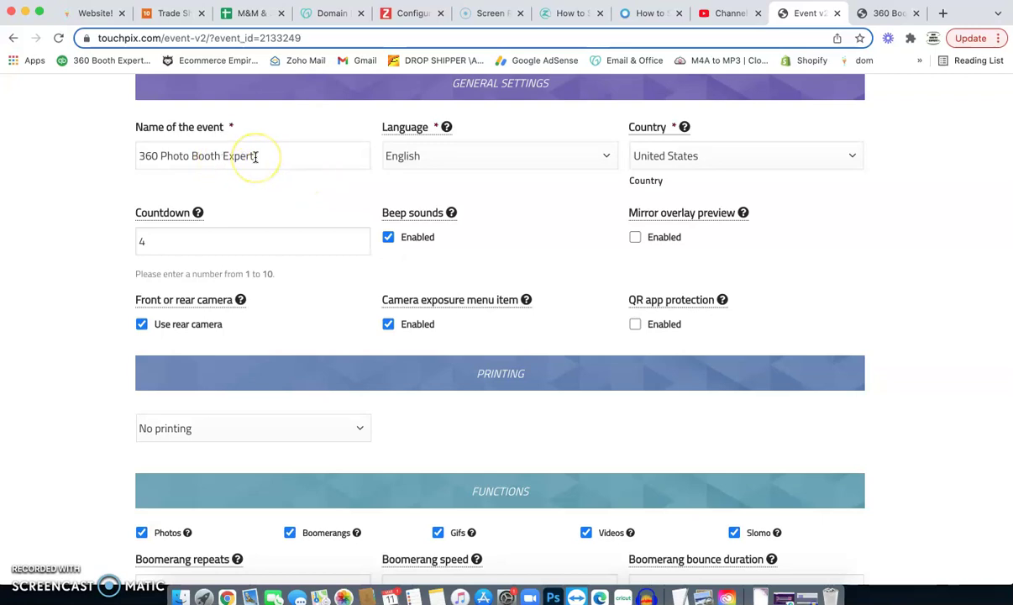
{"action": "left_click", "coordinate": [274, 195]}
{"action": "left_click", "coordinate": [269, 154]}
{"action": "left_click_drag", "start_coordinate": [268, 154], "coordinate": [150, 145]}
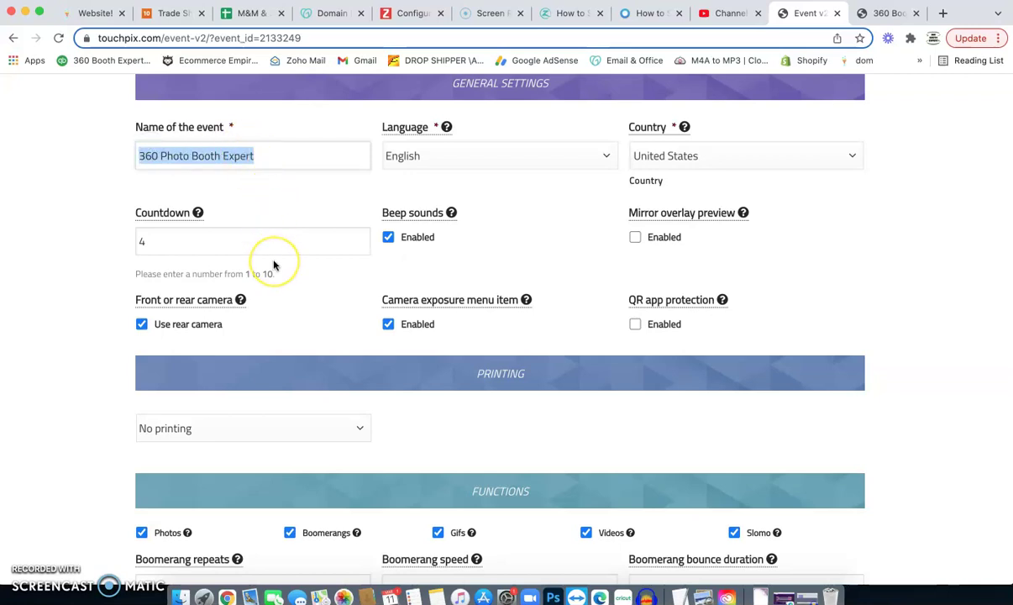
{"action": "scroll", "coordinate": [273, 266], "scroll_direction": "down", "scroll_amount": 5}
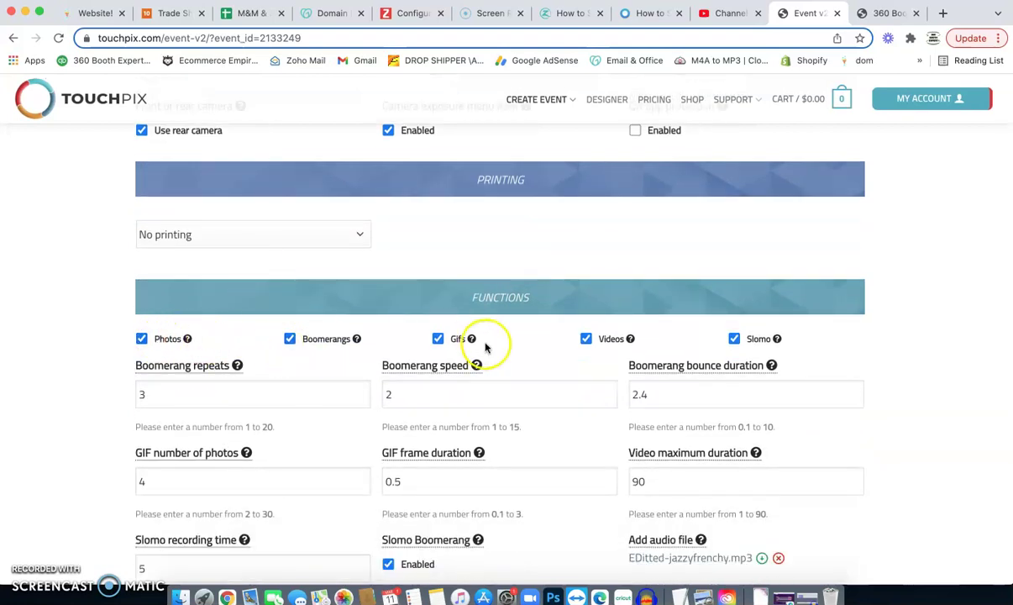
{"action": "left_click", "coordinate": [290, 339]}
{"action": "left_click", "coordinate": [438, 339]}
{"action": "left_click", "coordinate": [586, 338]}
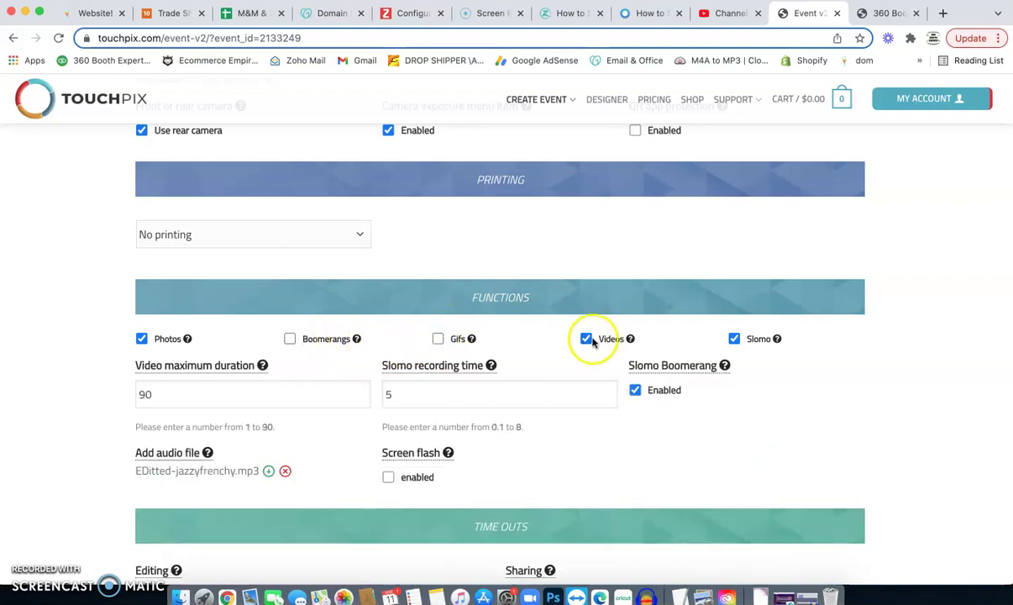
{"action": "left_click", "coordinate": [733, 340]}
{"action": "left_click", "coordinate": [585, 339]}
{"action": "left_click", "coordinate": [438, 339]}
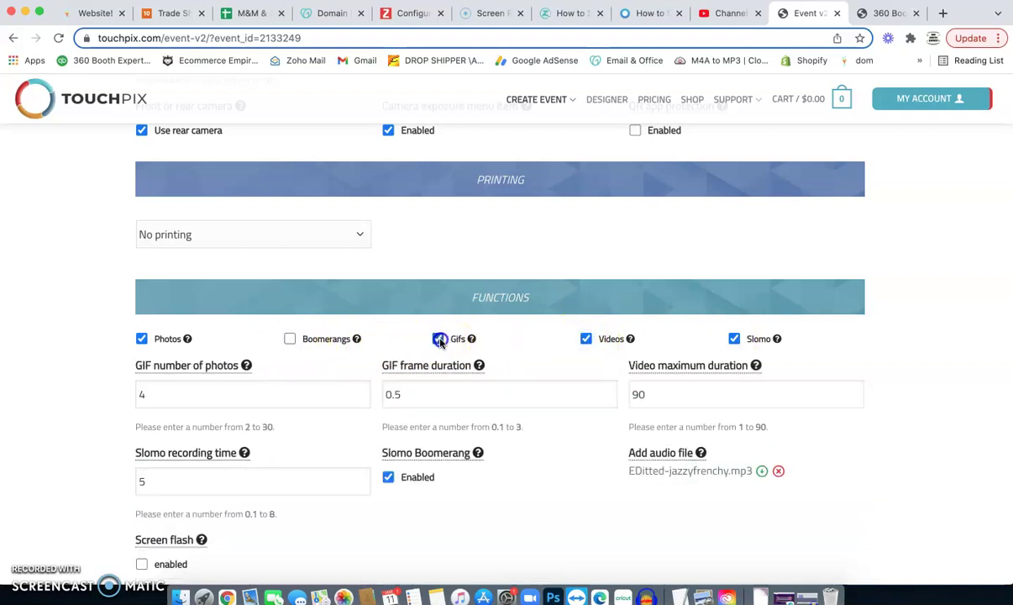
{"action": "left_click", "coordinate": [289, 338]}
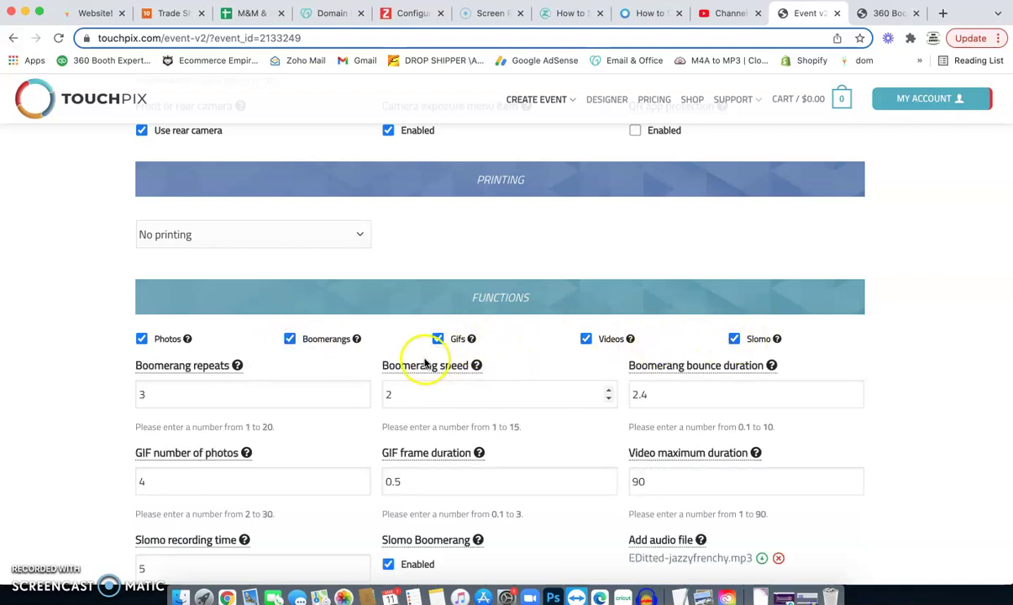
{"action": "mouse_move", "coordinate": [403, 371]}
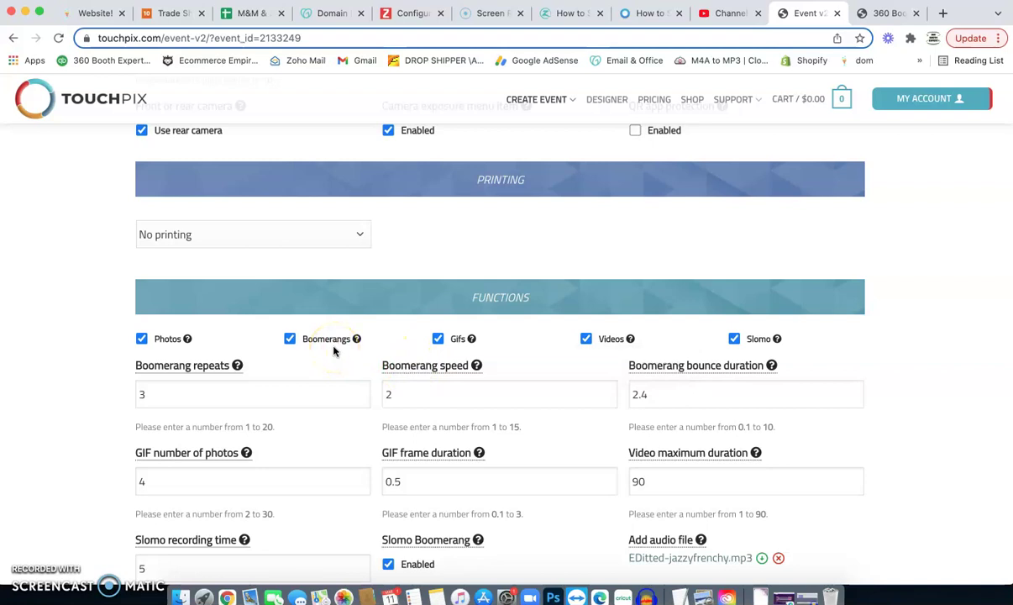
{"action": "scroll", "coordinate": [333, 351], "scroll_direction": "down", "scroll_amount": 10}
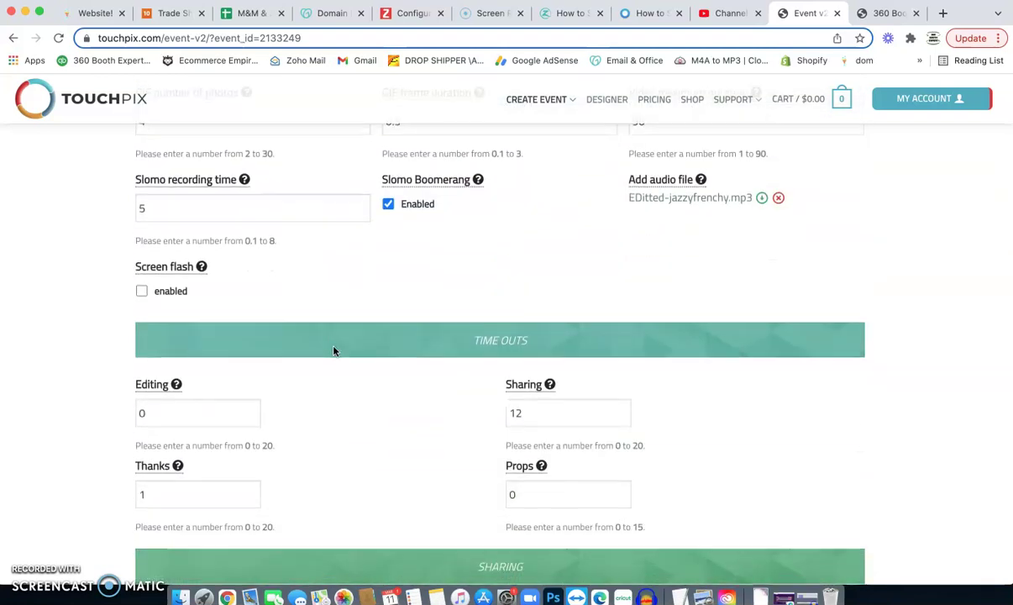
{"action": "scroll", "coordinate": [333, 352], "scroll_direction": "up", "scroll_amount": 6}
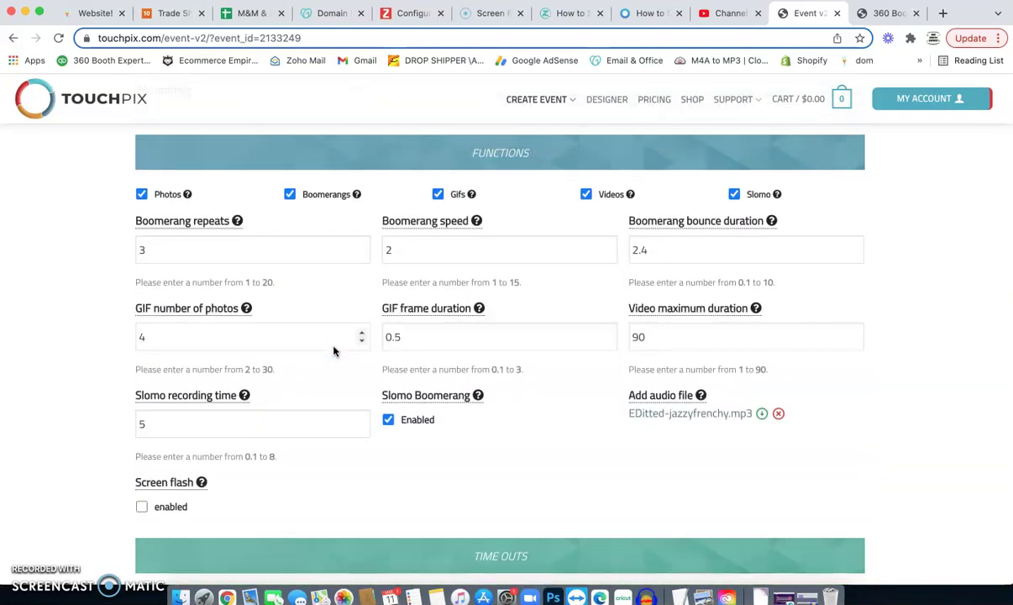
{"action": "scroll", "coordinate": [334, 351], "scroll_direction": "up", "scroll_amount": 6}
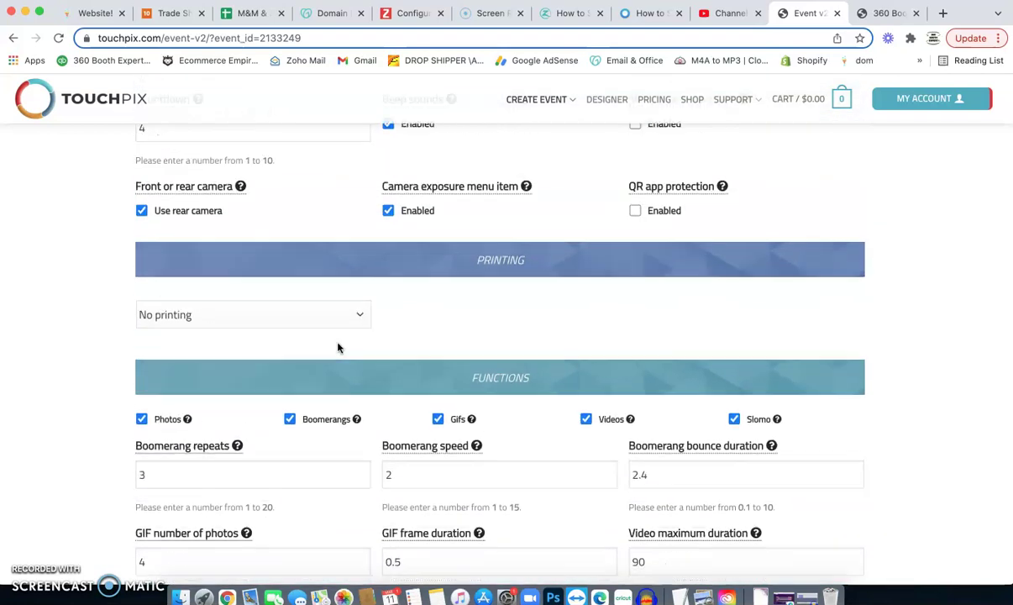
{"action": "scroll", "coordinate": [339, 348], "scroll_direction": "up", "scroll_amount": 5}
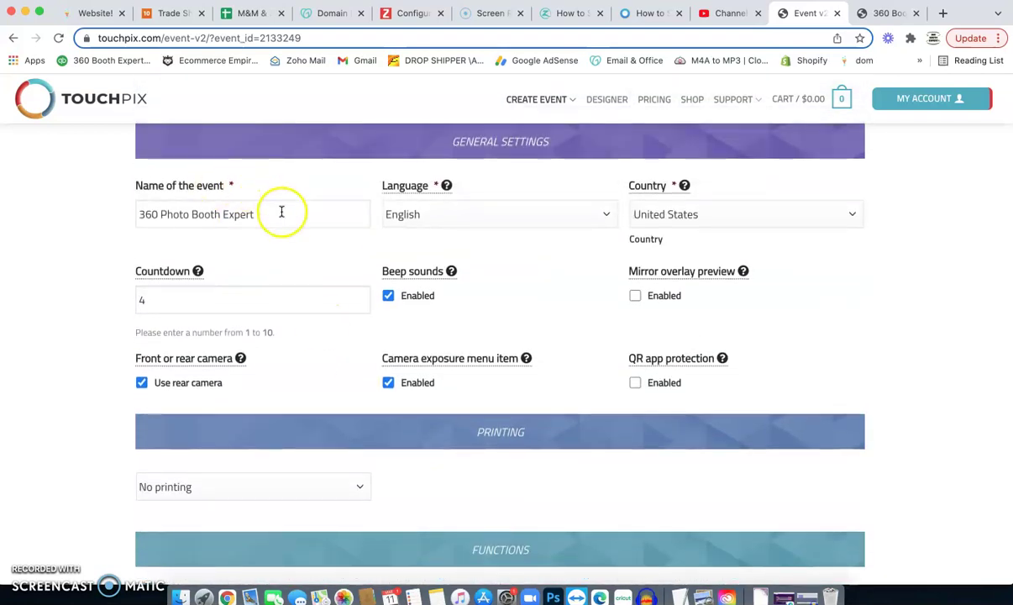
{"action": "left_click_drag", "start_coordinate": [281, 211], "coordinate": [154, 215]}
{"action": "scroll", "coordinate": [561, 437], "scroll_direction": "down", "scroll_amount": 10}
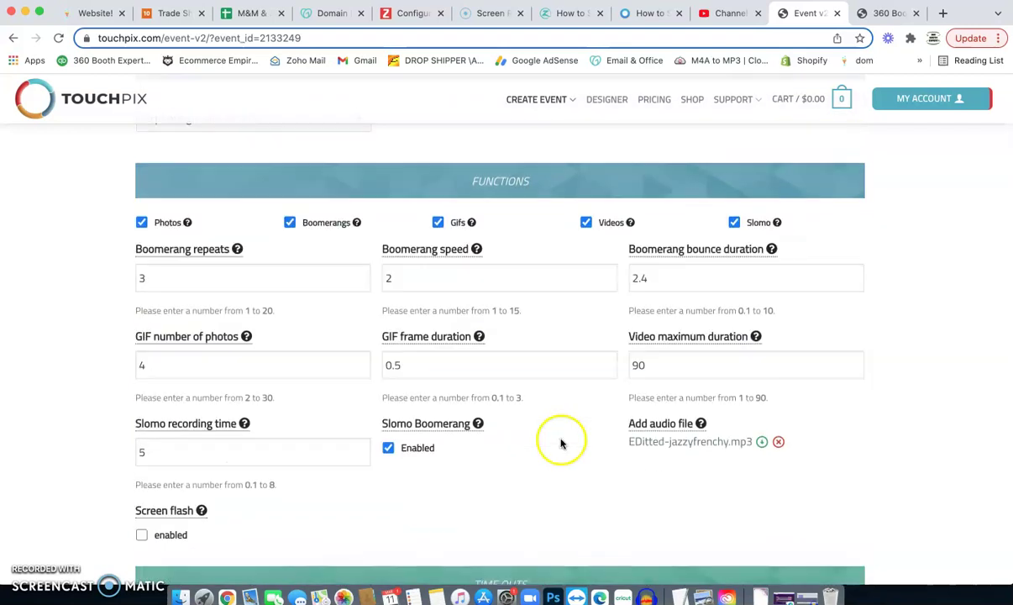
{"action": "mouse_move", "coordinate": [664, 422]}
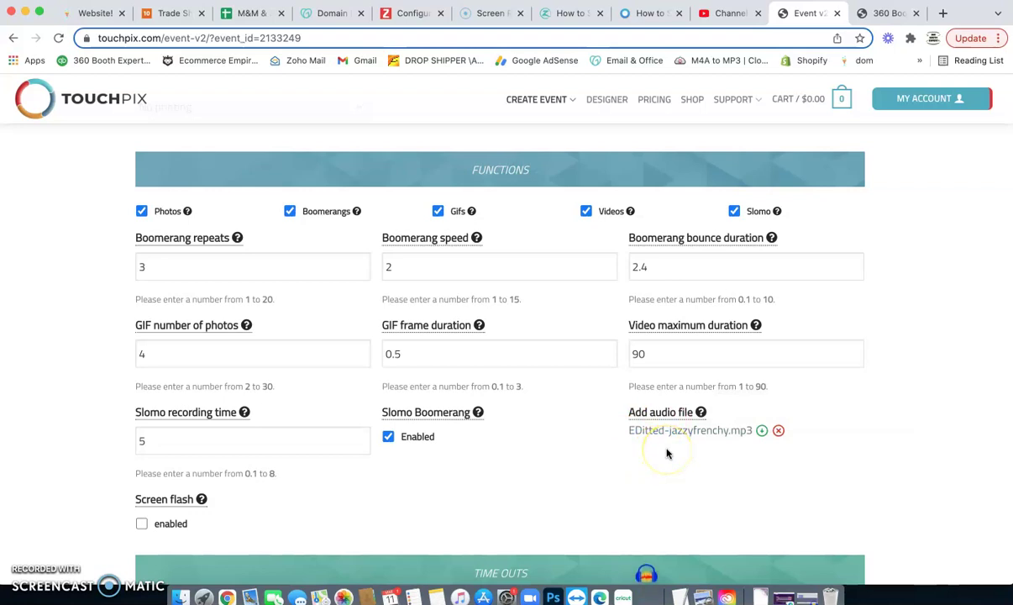
{"action": "scroll", "coordinate": [657, 454], "scroll_direction": "down", "scroll_amount": 2}
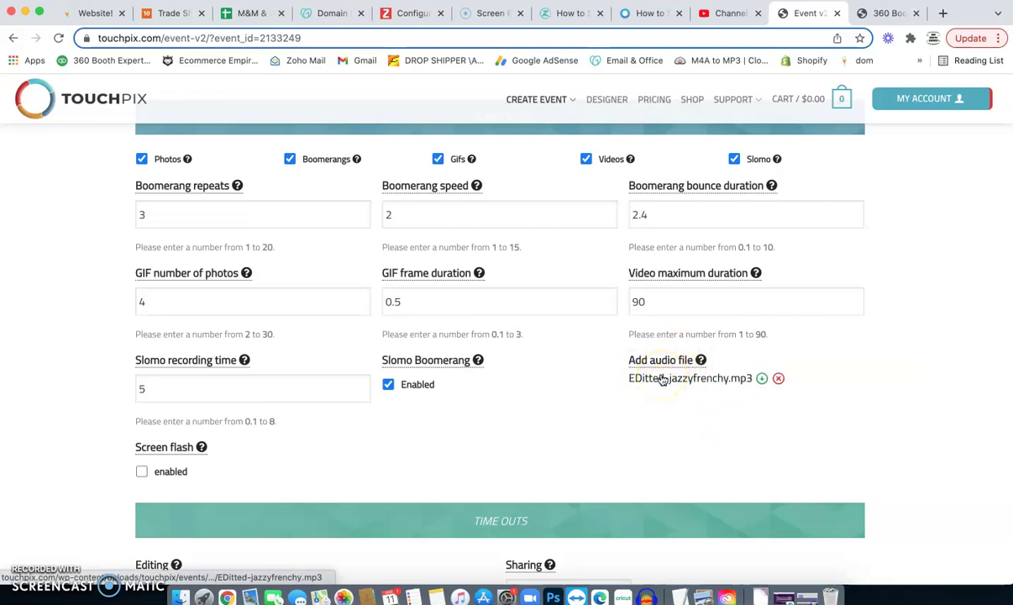
{"action": "scroll", "coordinate": [663, 380], "scroll_direction": "down", "scroll_amount": 10}
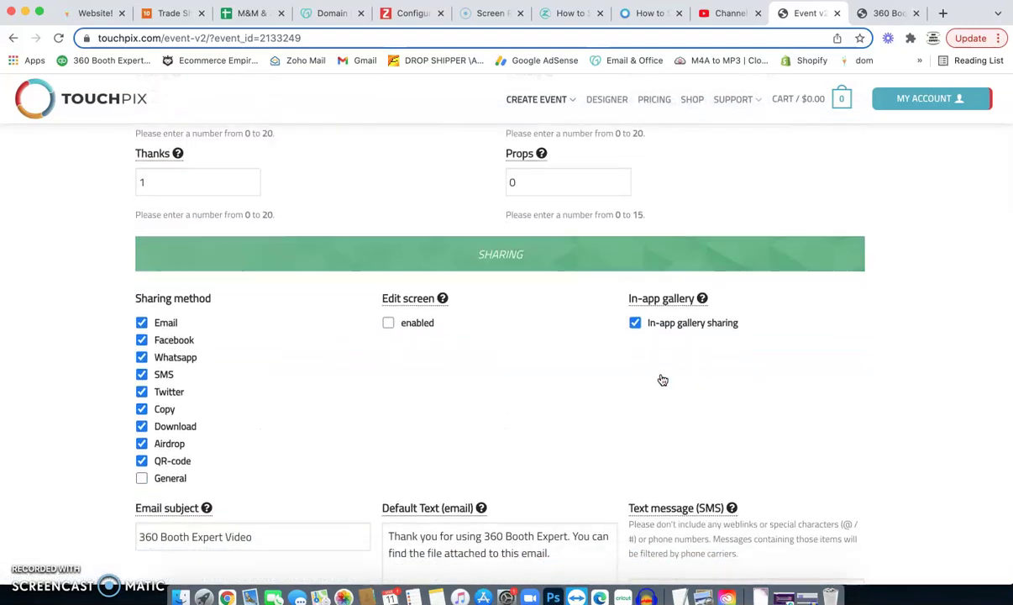
{"action": "scroll", "coordinate": [663, 380], "scroll_direction": "down", "scroll_amount": 4}
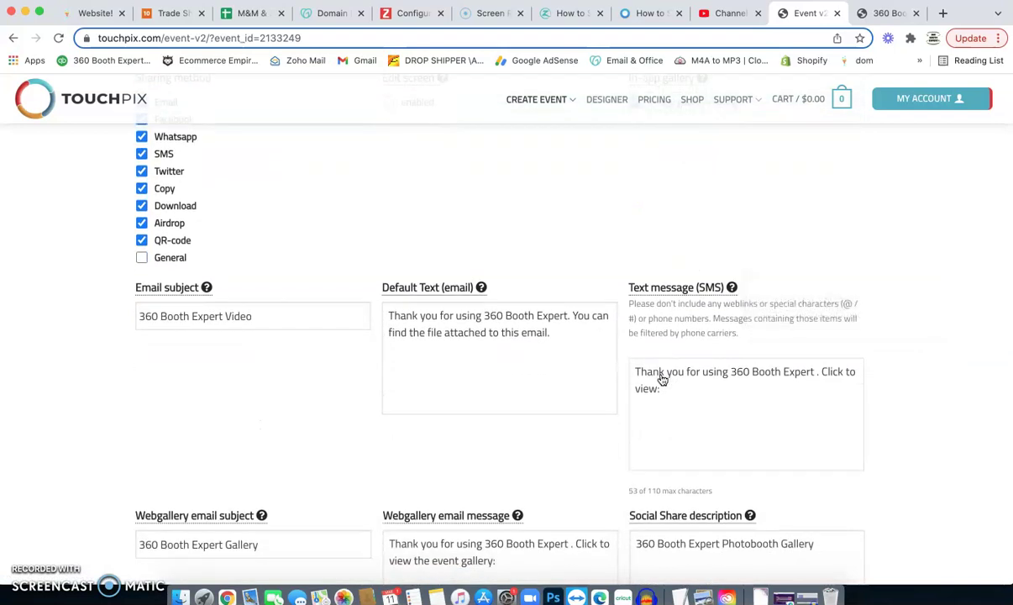
{"action": "scroll", "coordinate": [663, 380], "scroll_direction": "down", "scroll_amount": 8}
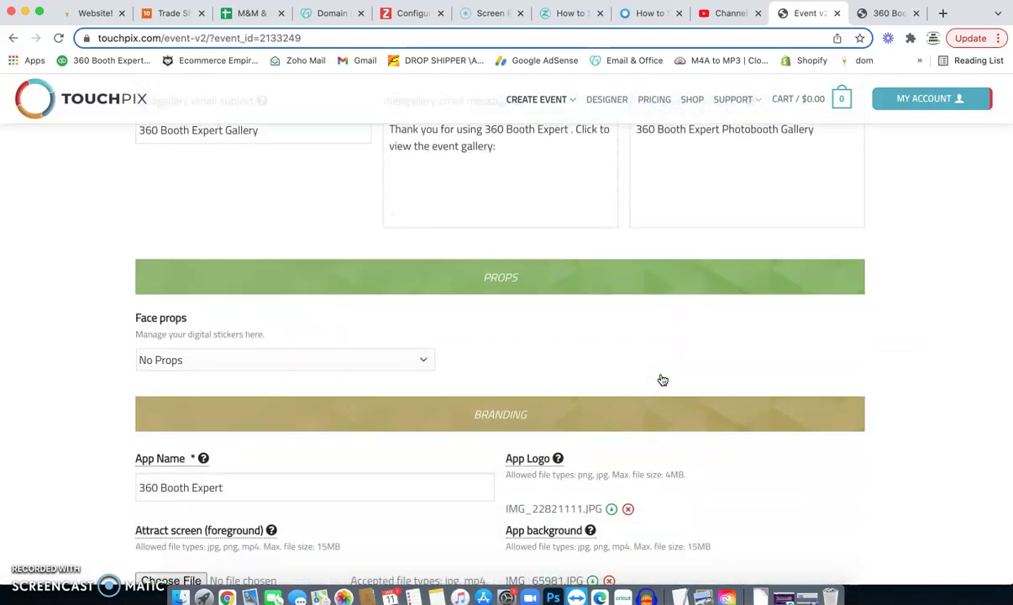
{"action": "scroll", "coordinate": [663, 380], "scroll_direction": "down", "scroll_amount": 3}
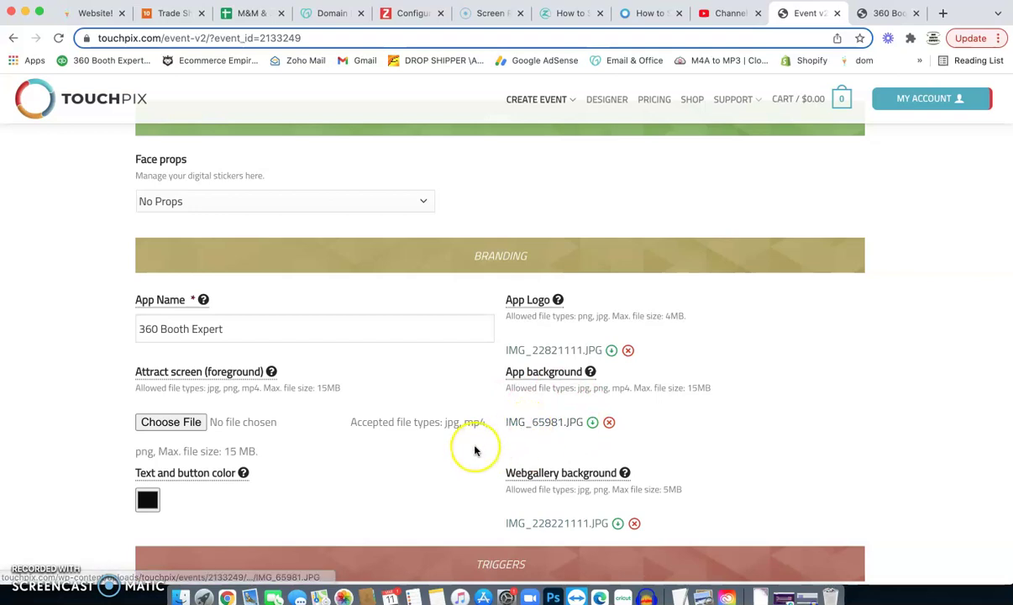
{"action": "scroll", "coordinate": [475, 449], "scroll_direction": "up", "scroll_amount": 15}
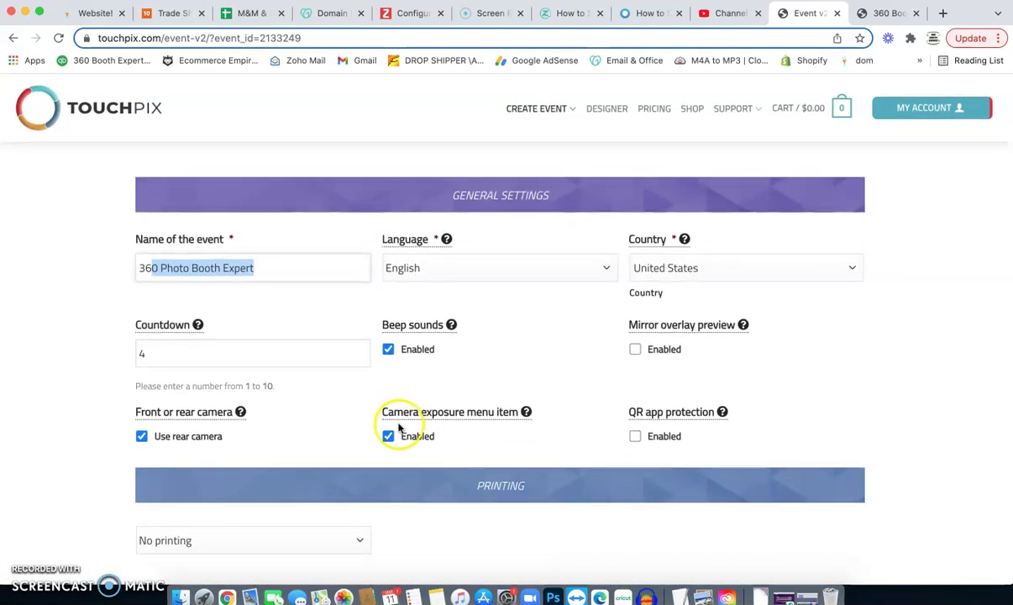
{"action": "left_click", "coordinate": [303, 317]}
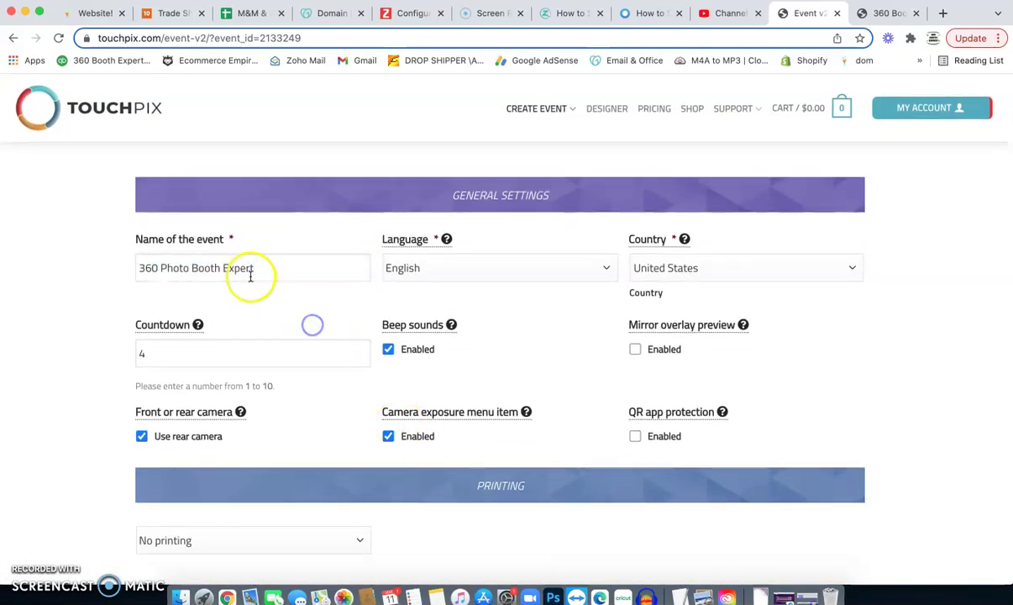
{"action": "left_click", "coordinate": [316, 262]}
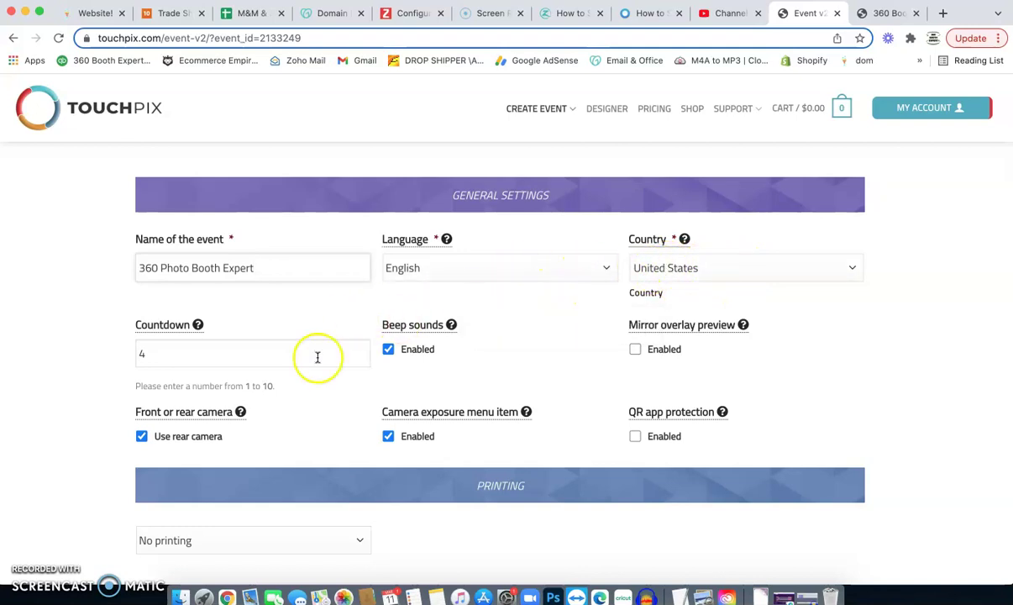
{"action": "left_click", "coordinate": [163, 354]}
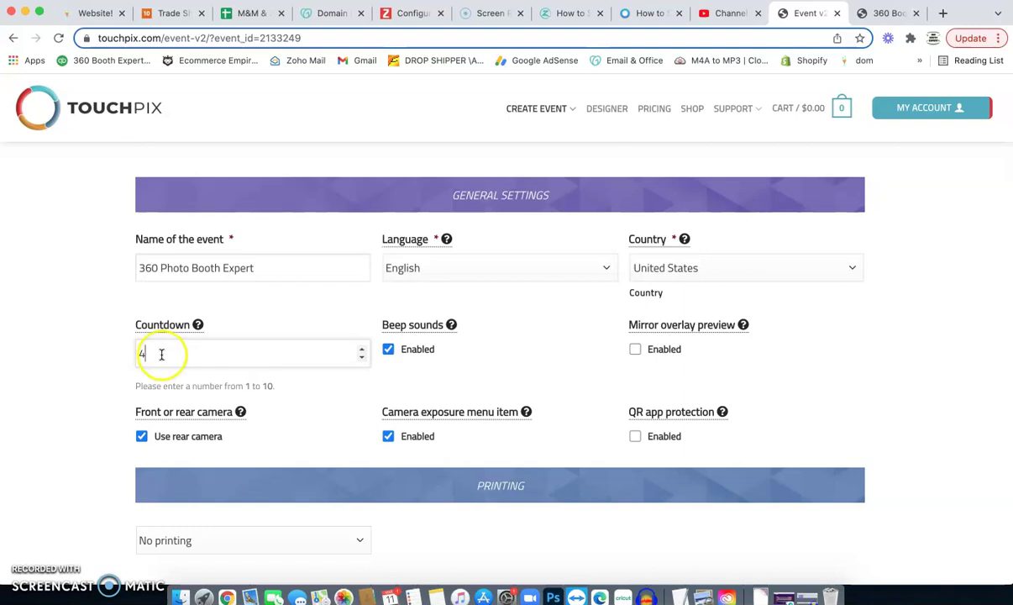
{"action": "double_click", "coordinate": [280, 351]}
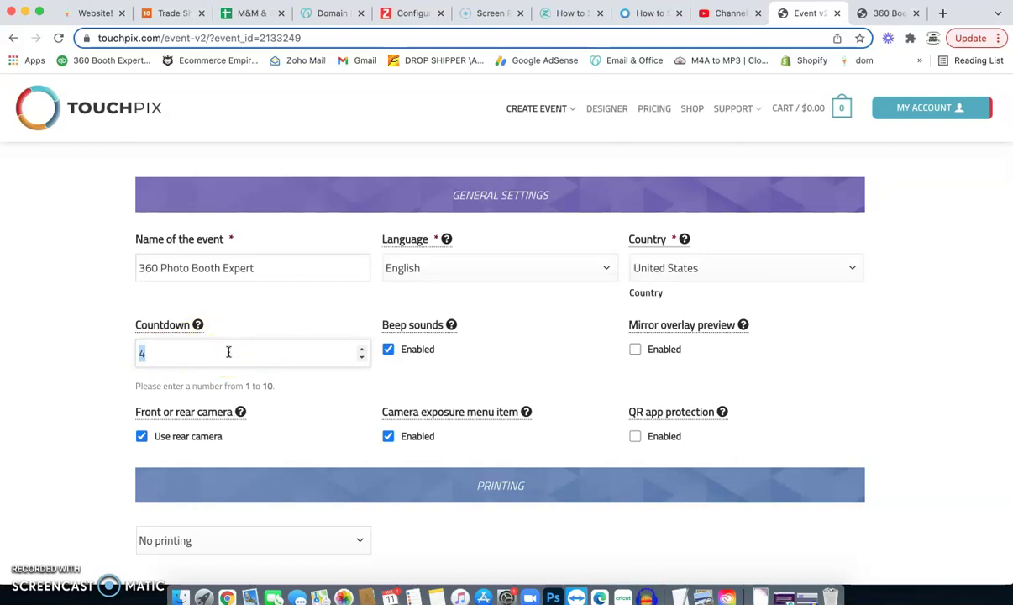
{"action": "double_click", "coordinate": [314, 350]}
{"action": "mouse_move", "coordinate": [428, 327]}
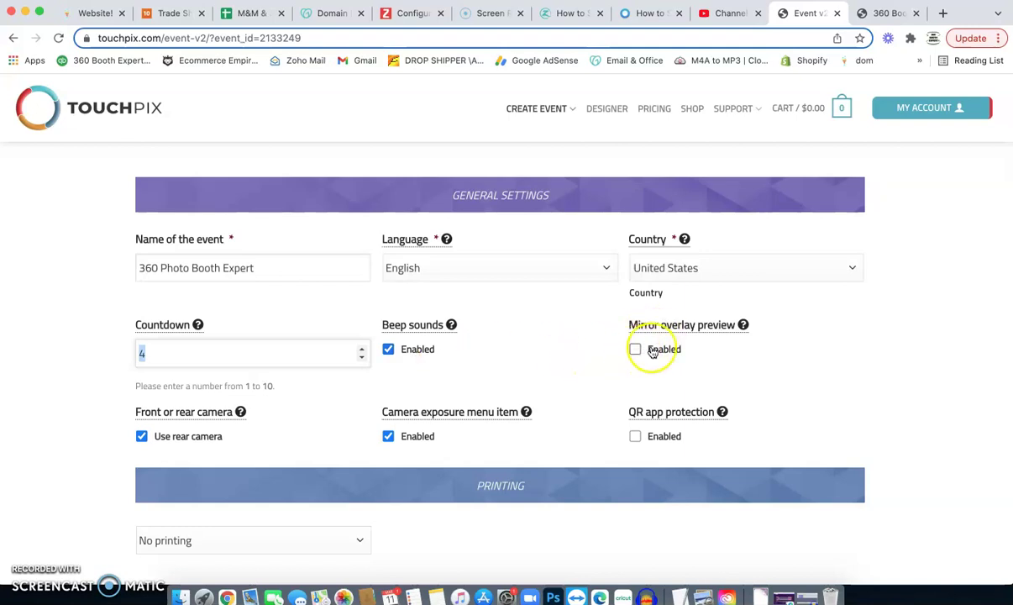
{"action": "mouse_move", "coordinate": [639, 345]}
{"action": "mouse_move", "coordinate": [238, 411]}
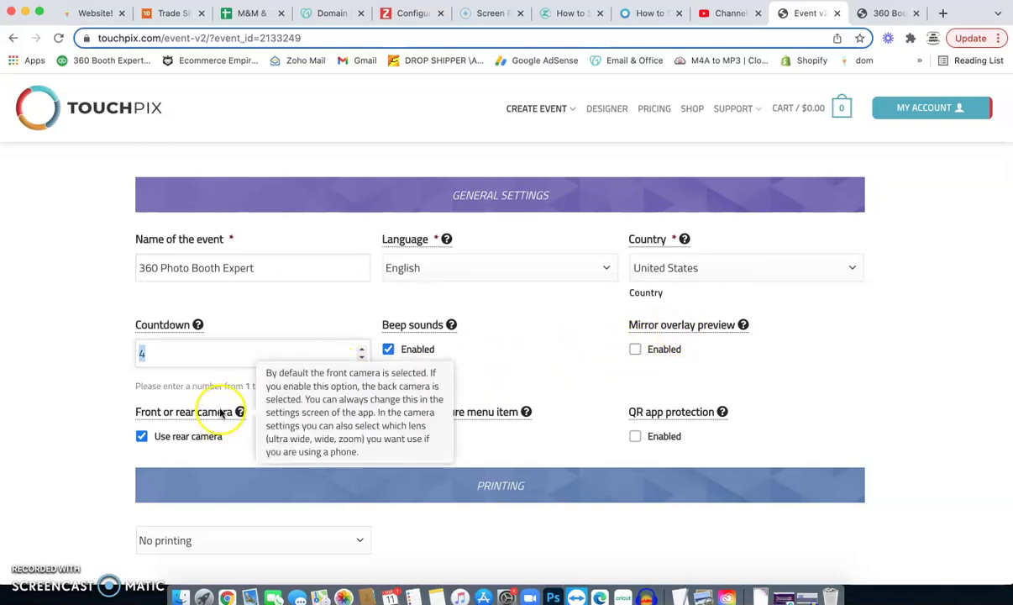
{"action": "left_click", "coordinate": [122, 422]}
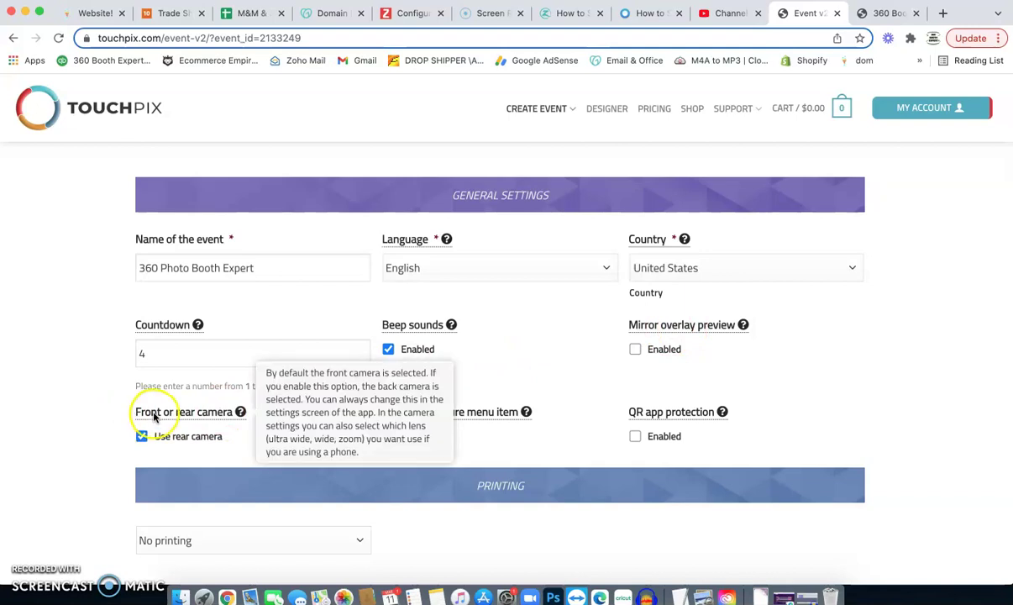
{"action": "scroll", "coordinate": [154, 416], "scroll_direction": "down", "scroll_amount": 1}
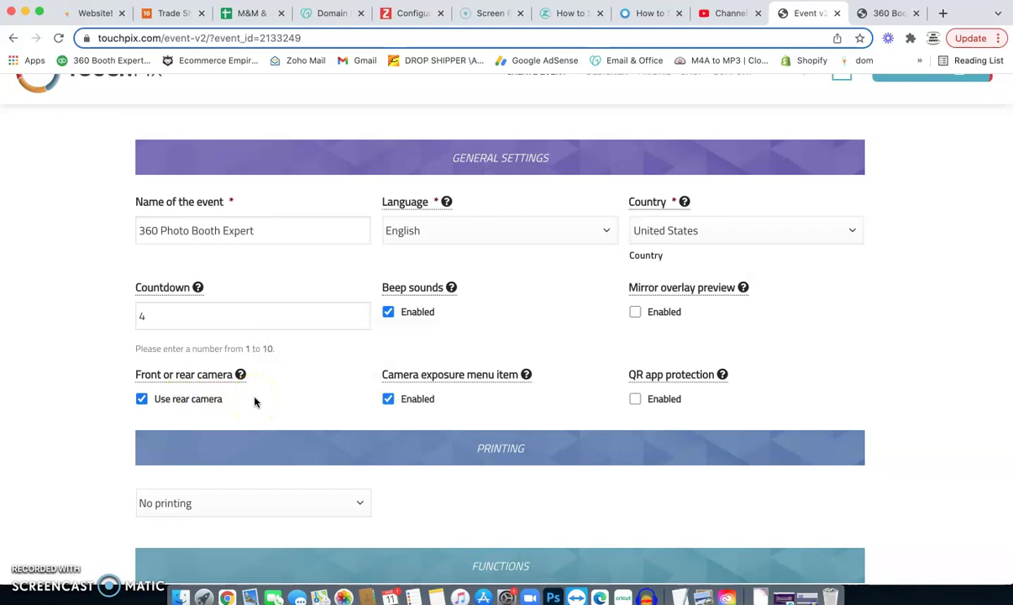
{"action": "scroll", "coordinate": [255, 401], "scroll_direction": "down", "scroll_amount": 1}
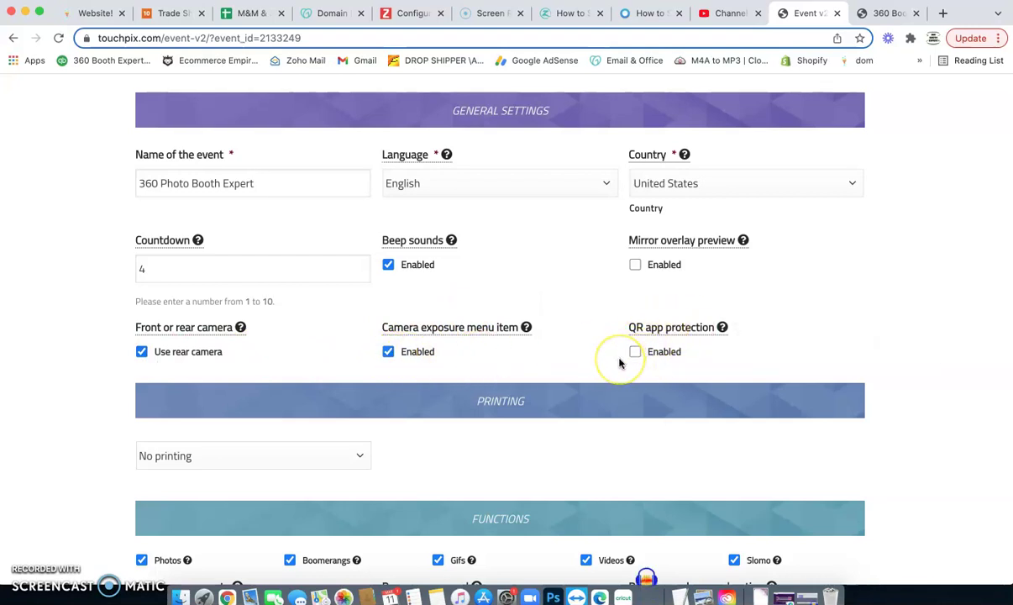
{"action": "scroll", "coordinate": [600, 360], "scroll_direction": "down", "scroll_amount": 1}
{"action": "scroll", "coordinate": [600, 360], "scroll_direction": "down", "scroll_amount": 1}
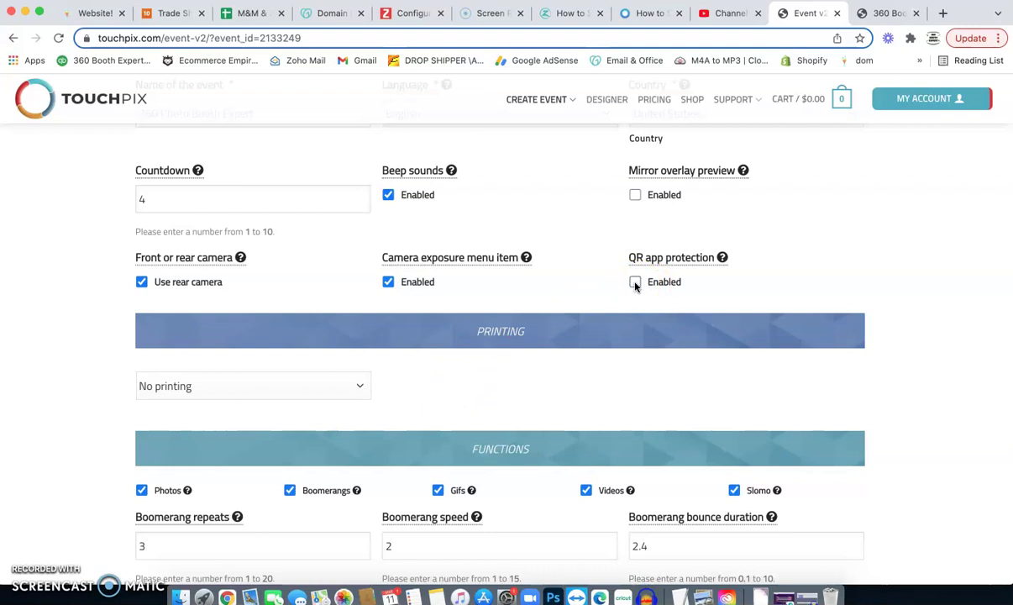
{"action": "mouse_move", "coordinate": [710, 257]}
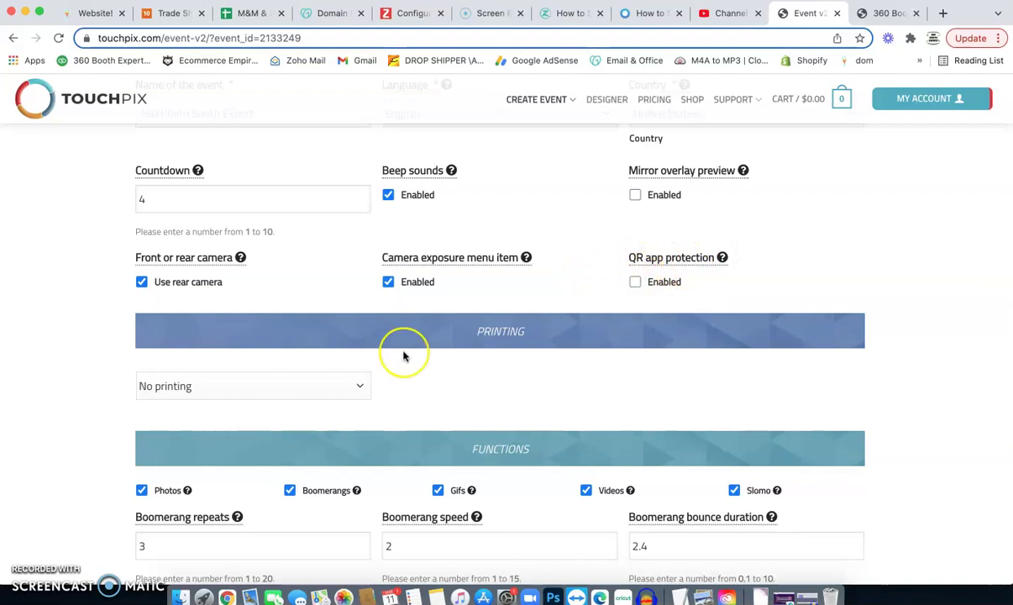
{"action": "scroll", "coordinate": [403, 356], "scroll_direction": "down", "scroll_amount": 1}
{"action": "left_click", "coordinate": [312, 333]}
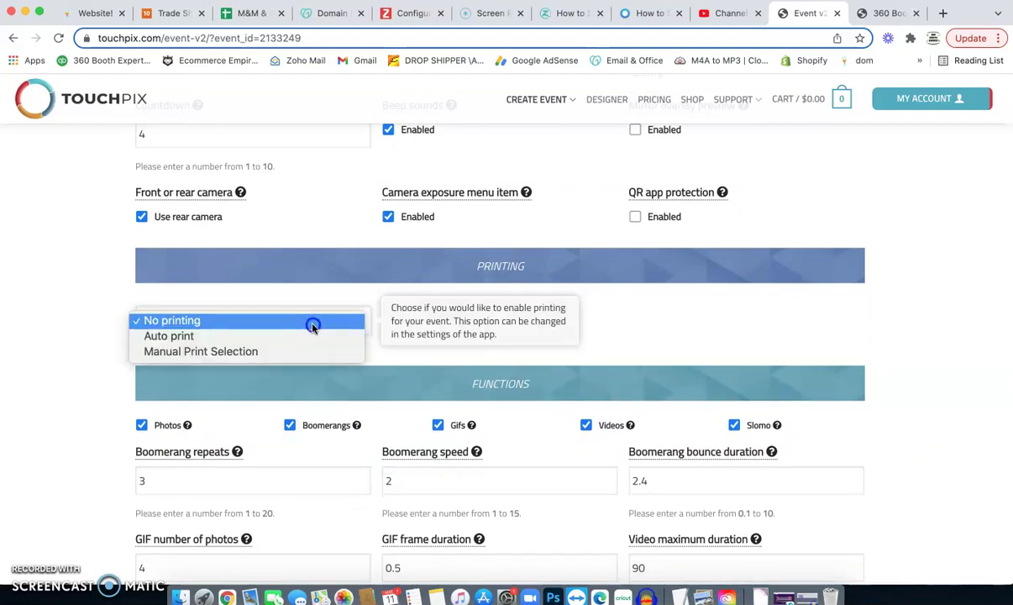
{"action": "left_click", "coordinate": [197, 320]}
{"action": "left_click", "coordinate": [226, 320]}
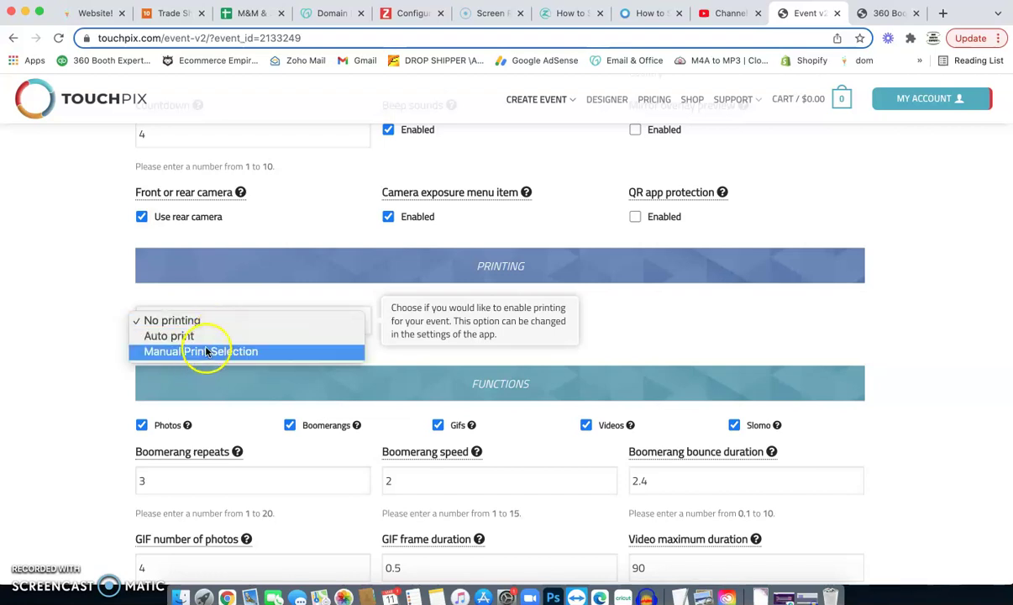
{"action": "left_click", "coordinate": [211, 322]}
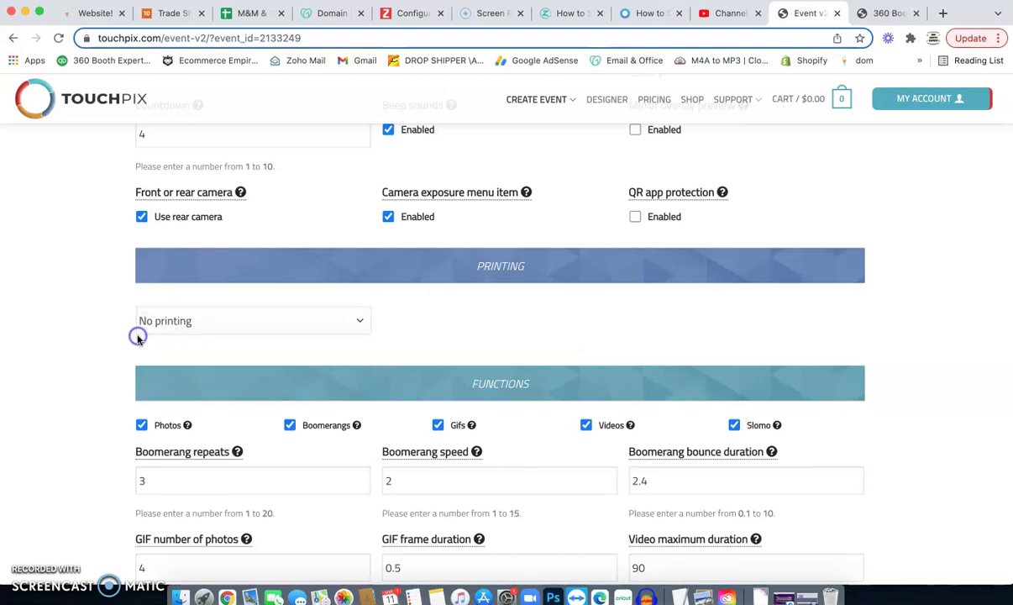
{"action": "scroll", "coordinate": [137, 335], "scroll_direction": "down", "scroll_amount": 2}
{"action": "scroll", "coordinate": [155, 336], "scroll_direction": "down", "scroll_amount": 3}
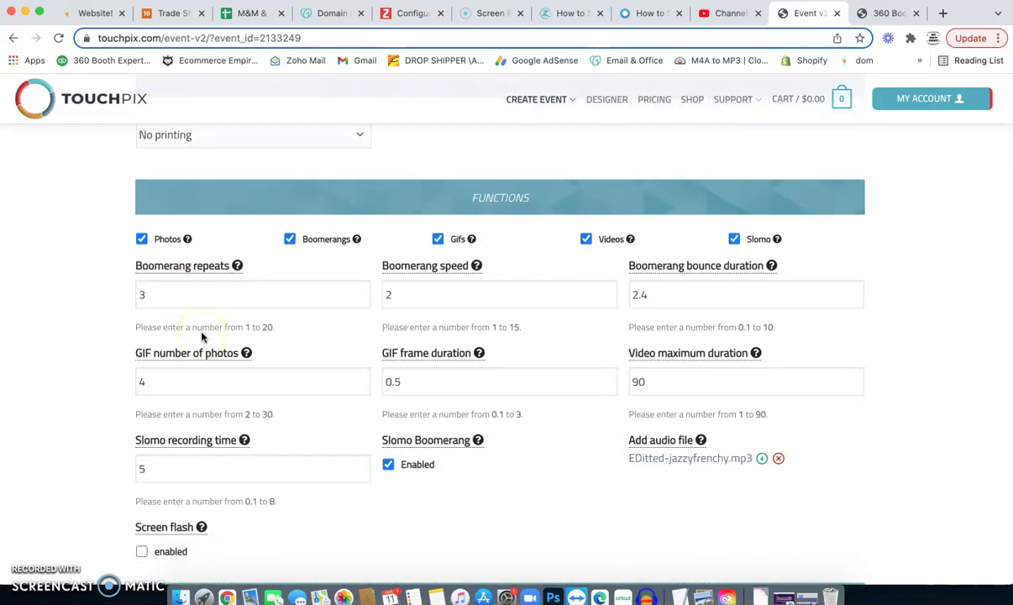
{"action": "scroll", "coordinate": [234, 312], "scroll_direction": "down", "scroll_amount": 1}
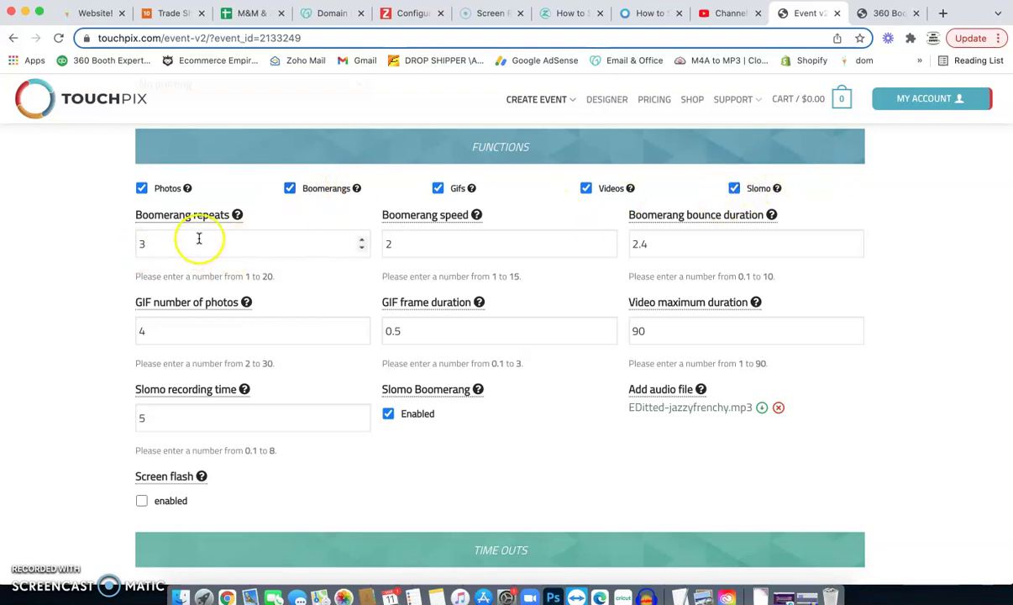
{"action": "double_click", "coordinate": [144, 243]}
{"action": "mouse_move", "coordinate": [231, 223]}
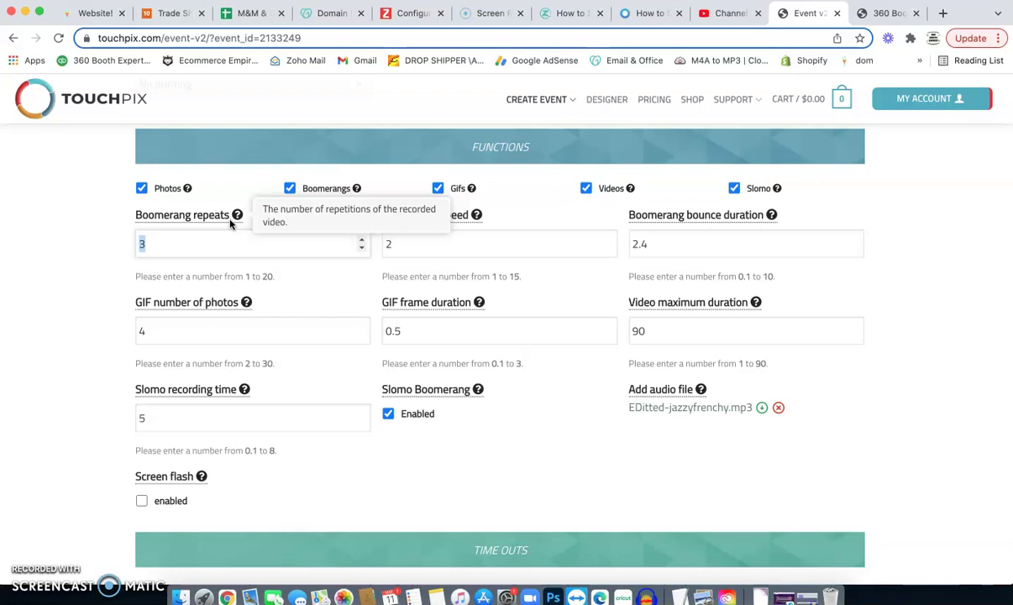
{"action": "left_click", "coordinate": [427, 248]}
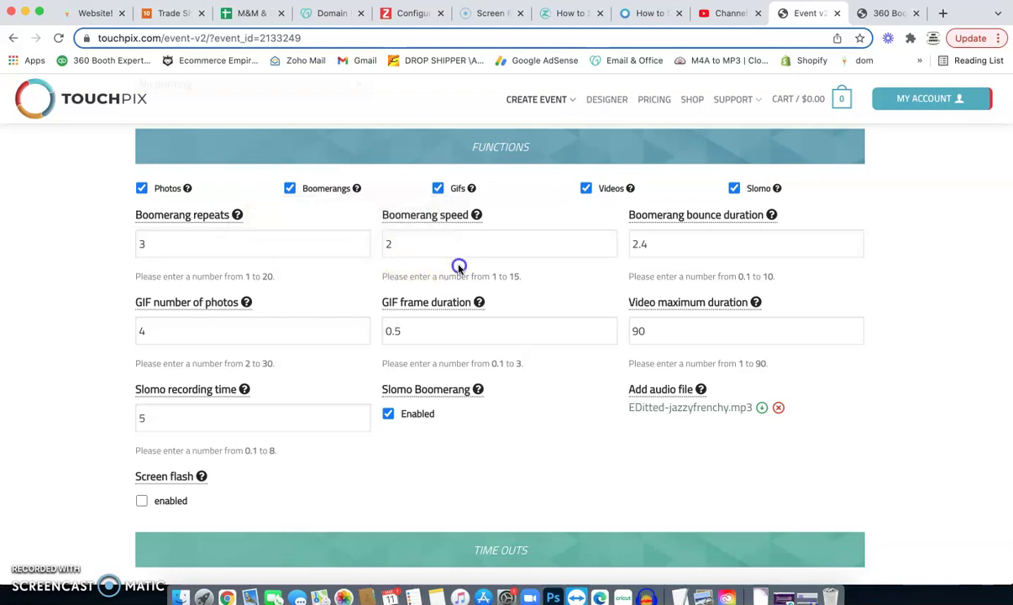
{"action": "mouse_move", "coordinate": [477, 217]}
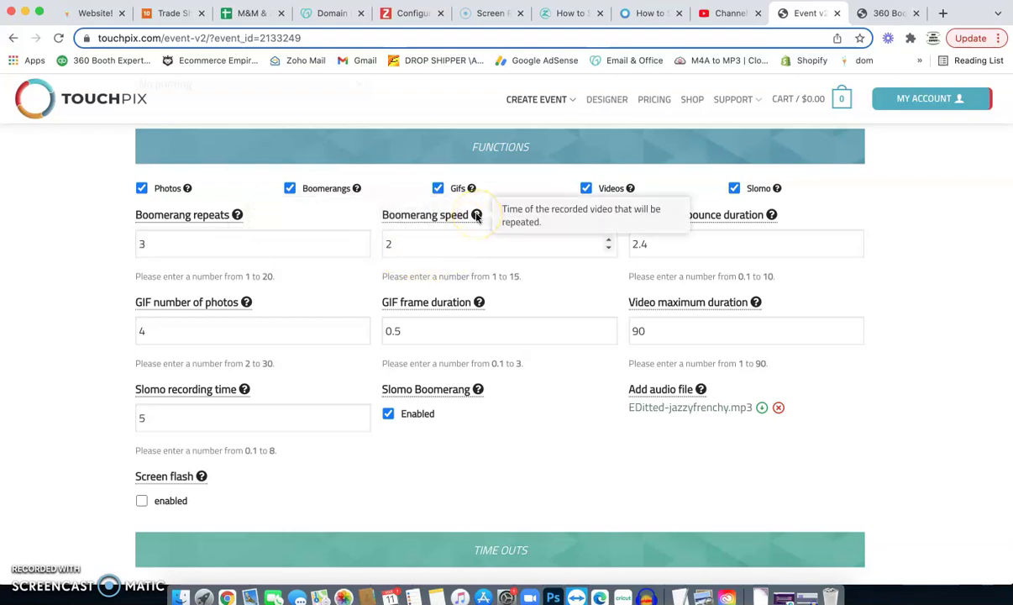
{"action": "double_click", "coordinate": [515, 276]}
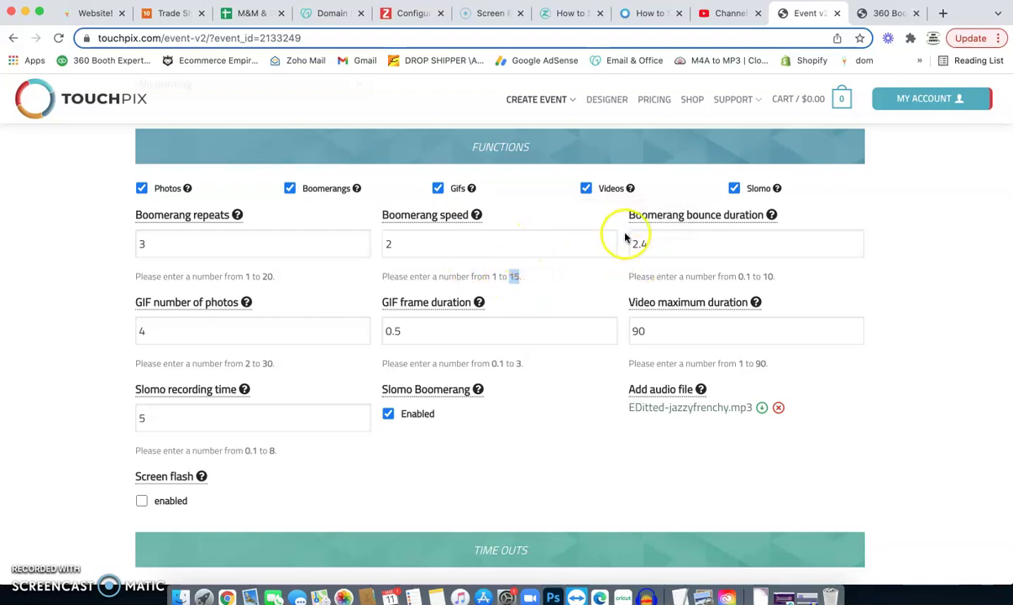
{"action": "mouse_move", "coordinate": [772, 215]}
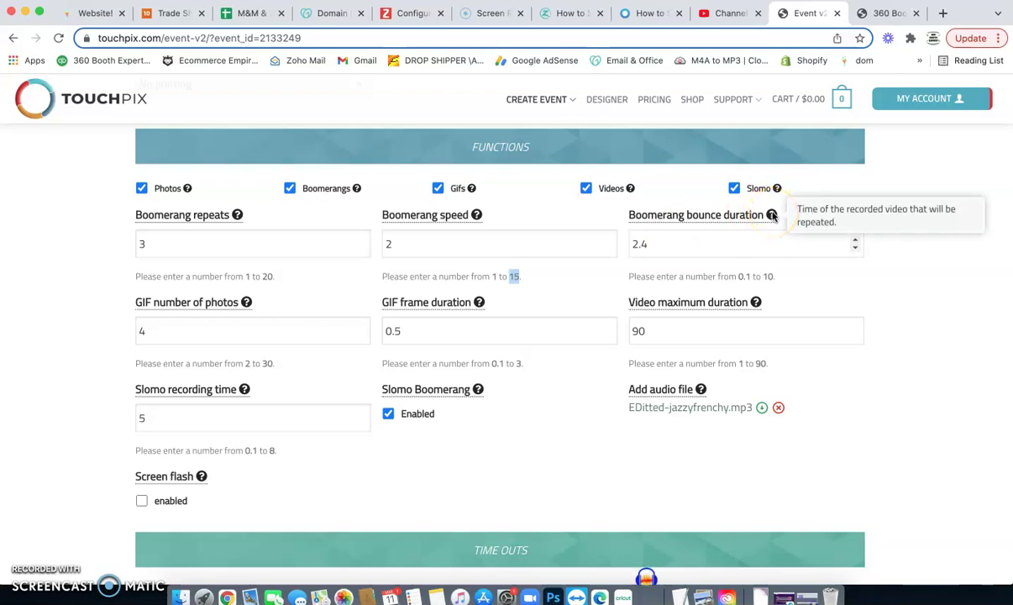
{"action": "left_click", "coordinate": [762, 229]}
{"action": "mouse_move", "coordinate": [771, 215]}
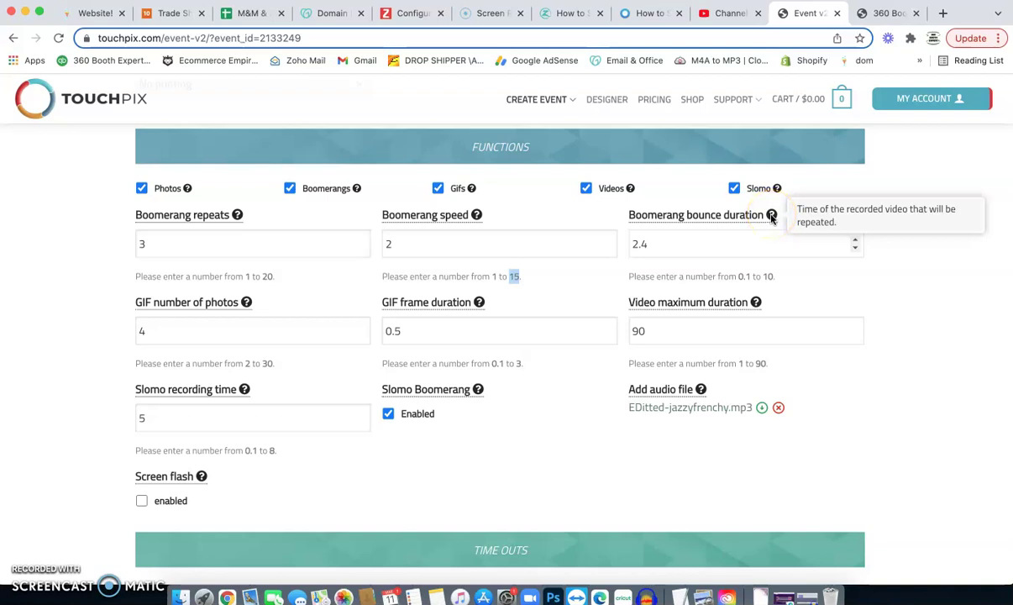
{"action": "left_click_drag", "start_coordinate": [797, 208], "coordinate": [833, 221]}
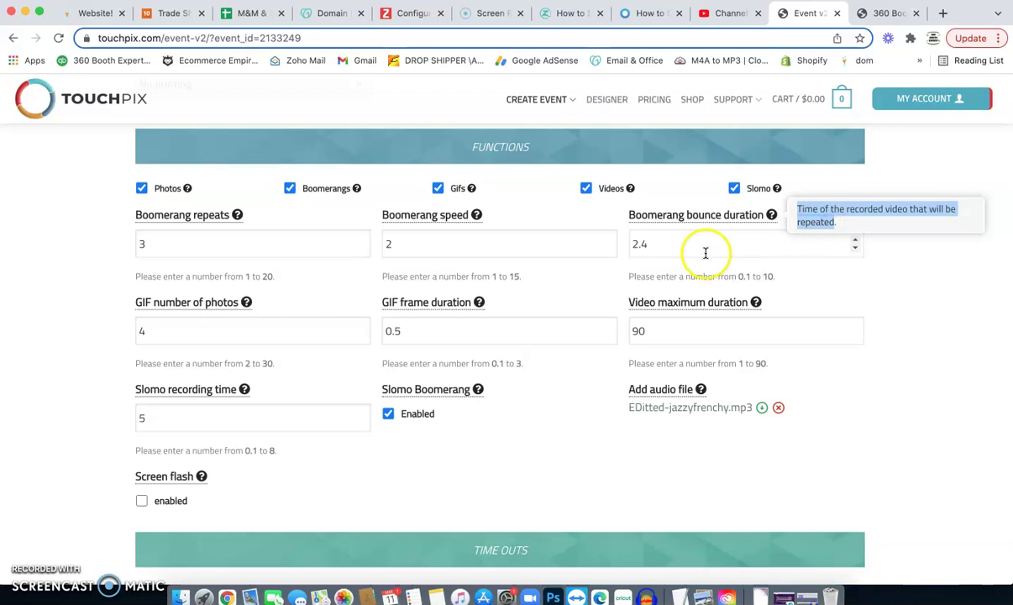
{"action": "left_click_drag", "start_coordinate": [649, 244], "coordinate": [637, 243]}
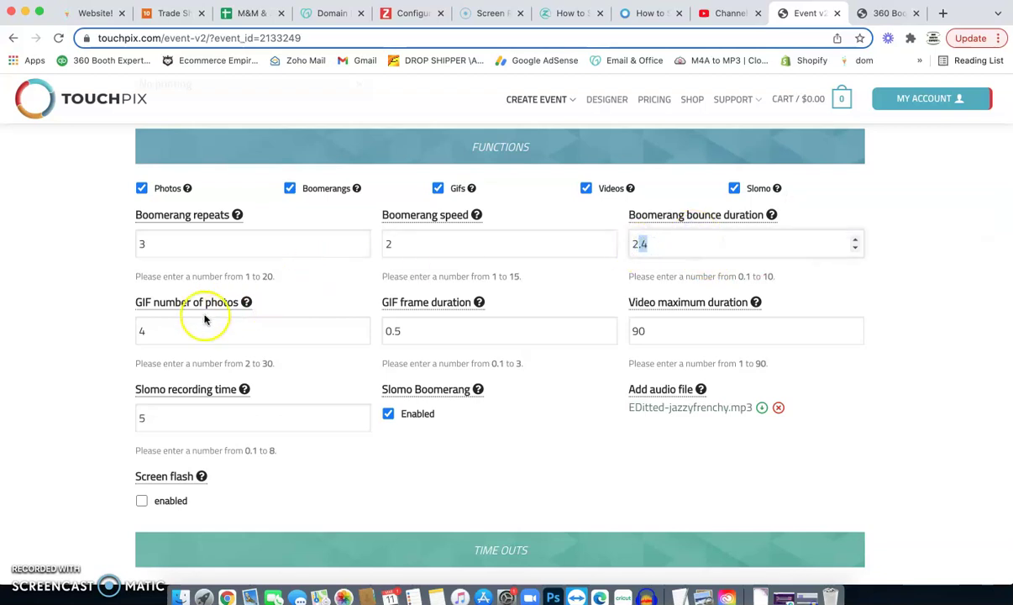
{"action": "left_click_drag", "start_coordinate": [135, 330], "coordinate": [192, 326]}
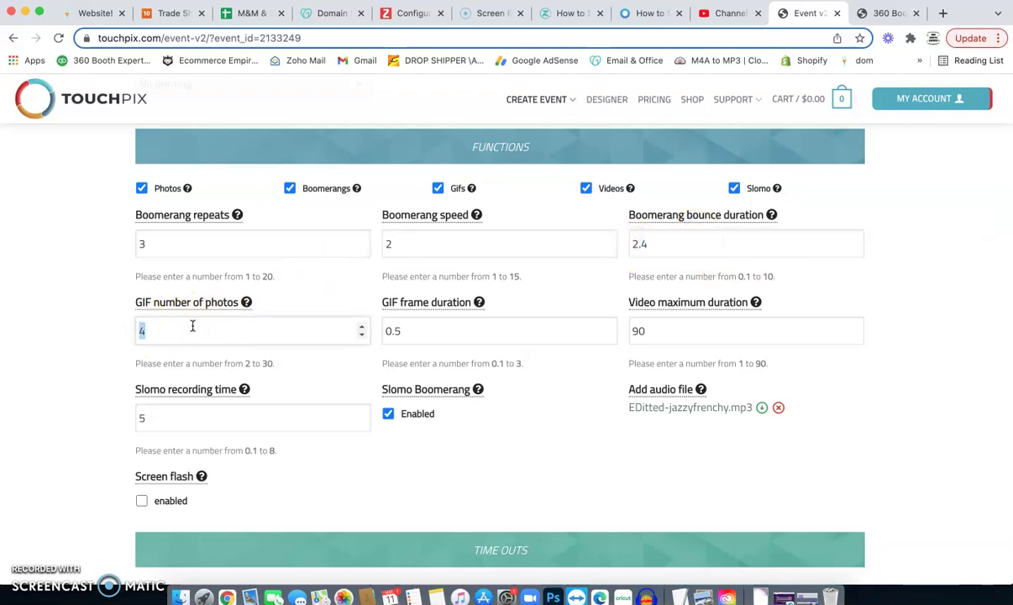